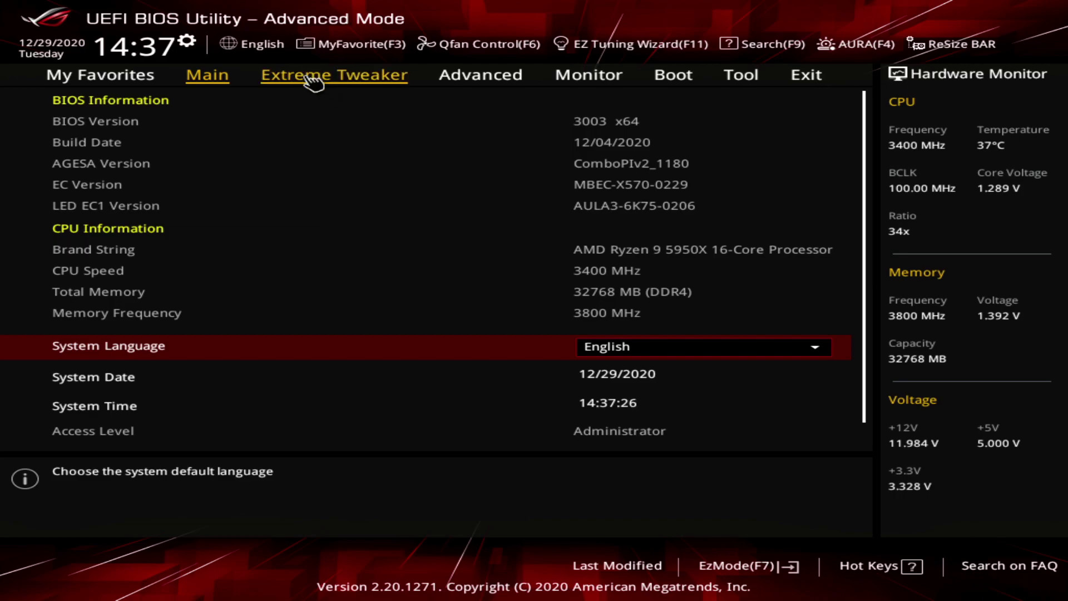
Open Extreme Tweaker and look through the DRAM Timing Control settings.
left_click(313, 82)
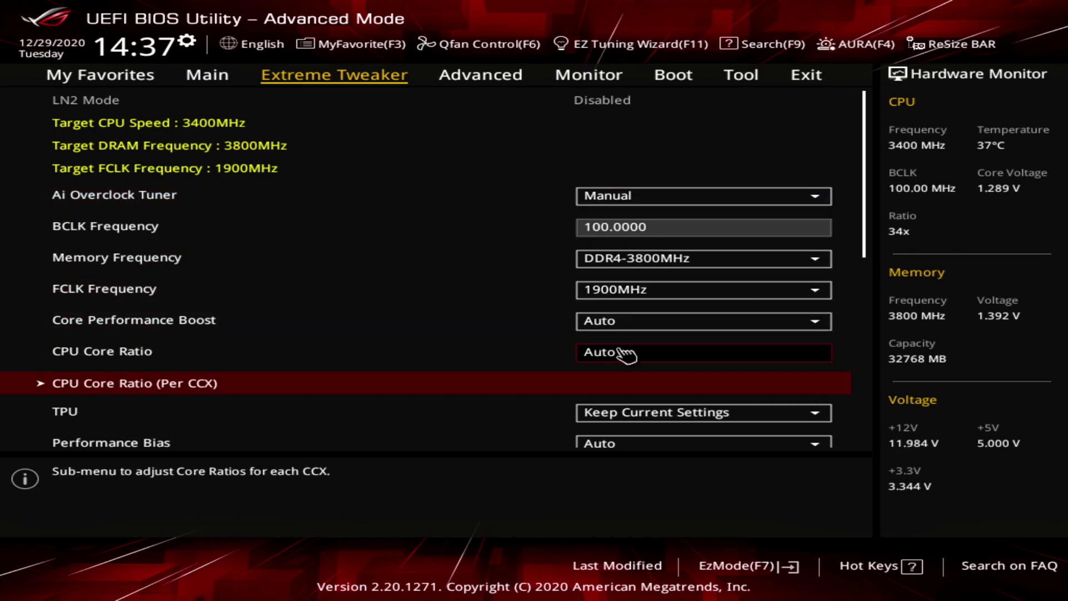
scroll(626, 354, "down", 1)
scroll(626, 355, "down", 1)
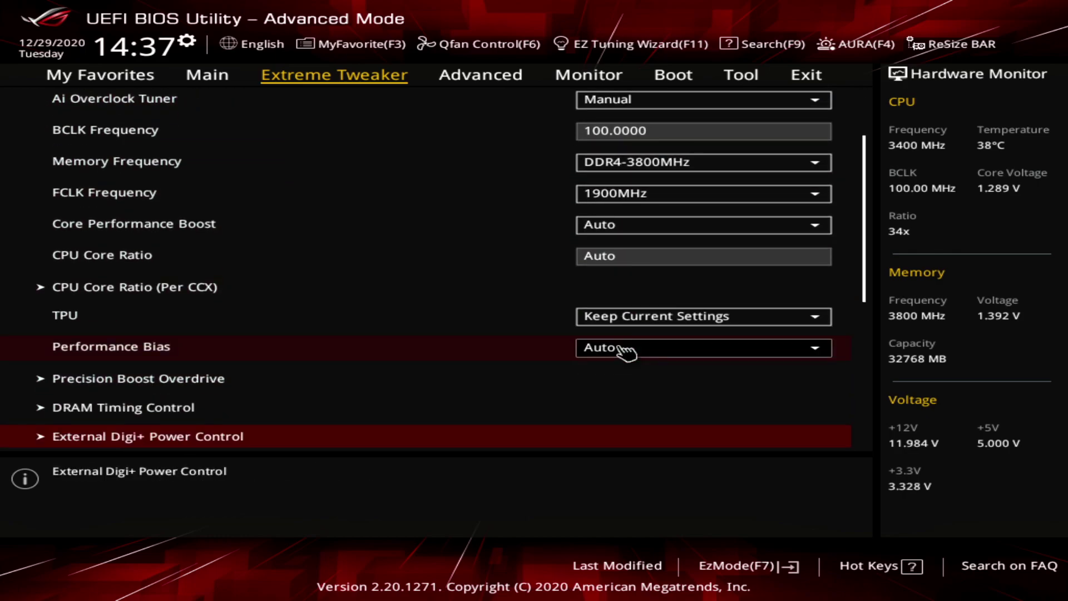
left_click(614, 412)
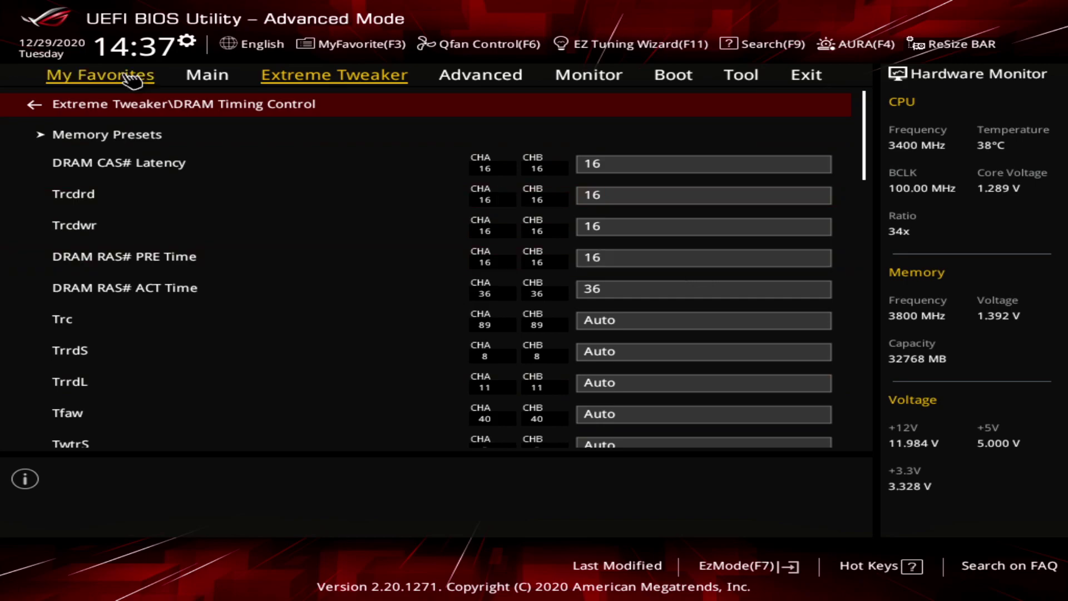
Return to Extreme Tweaker and show CPU Core Voltage (Manual, 1.30000) and DRAM Voltage.
left_click(117, 107)
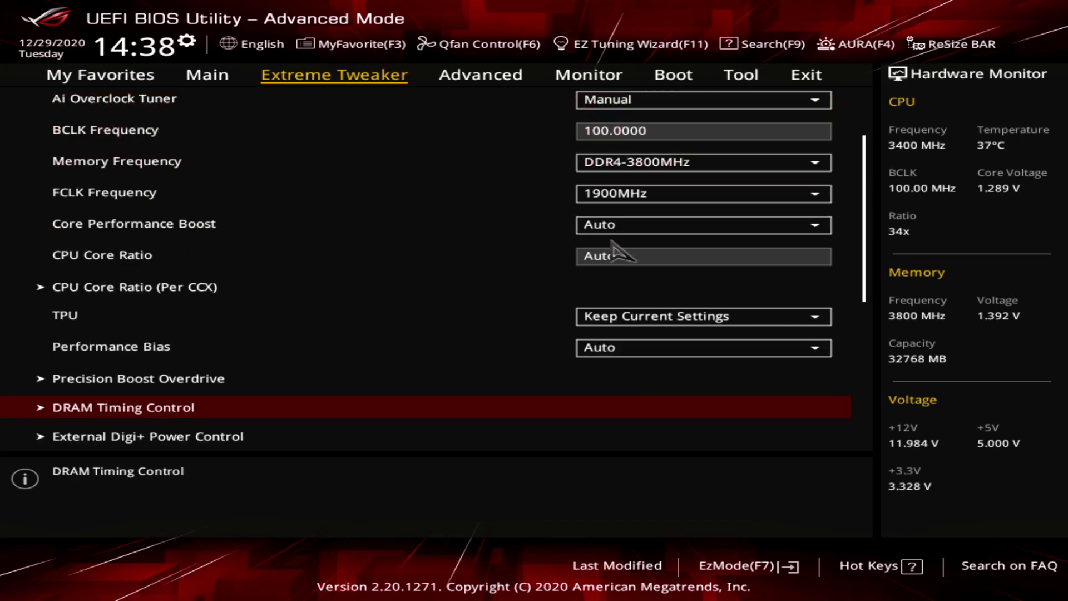
scroll(608, 239, "down", 5)
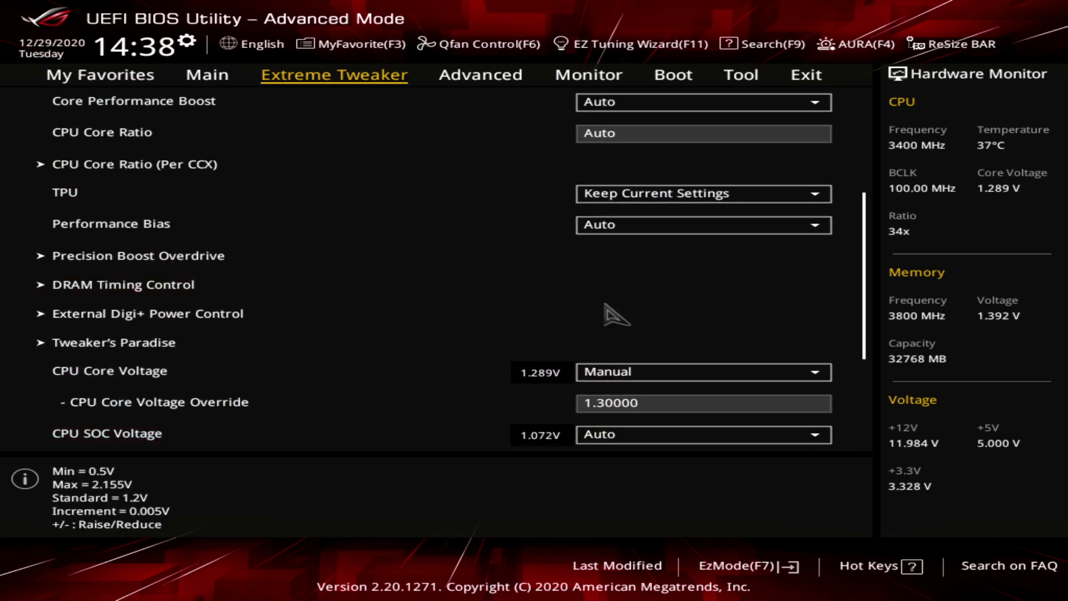
scroll(617, 316, "down", 3)
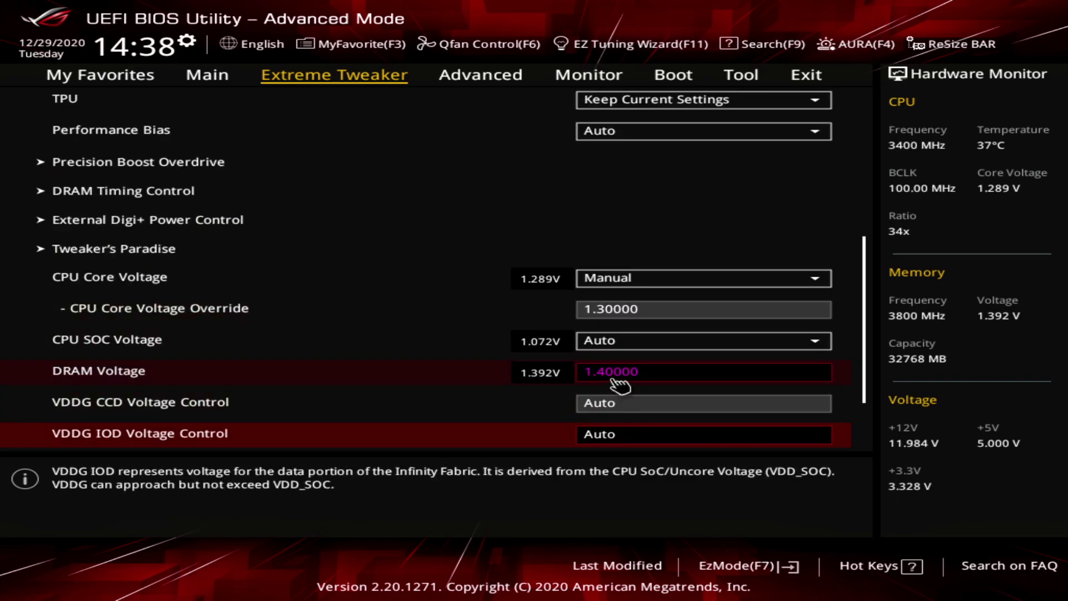
key("Up")
key("Up")
key("Up")
key("Up")
key("Up")
key("Up")
key("Up")
key("Up")
key("Up")
key("Up")
key("Up")
key("Up")
key("Up")
key("Up")
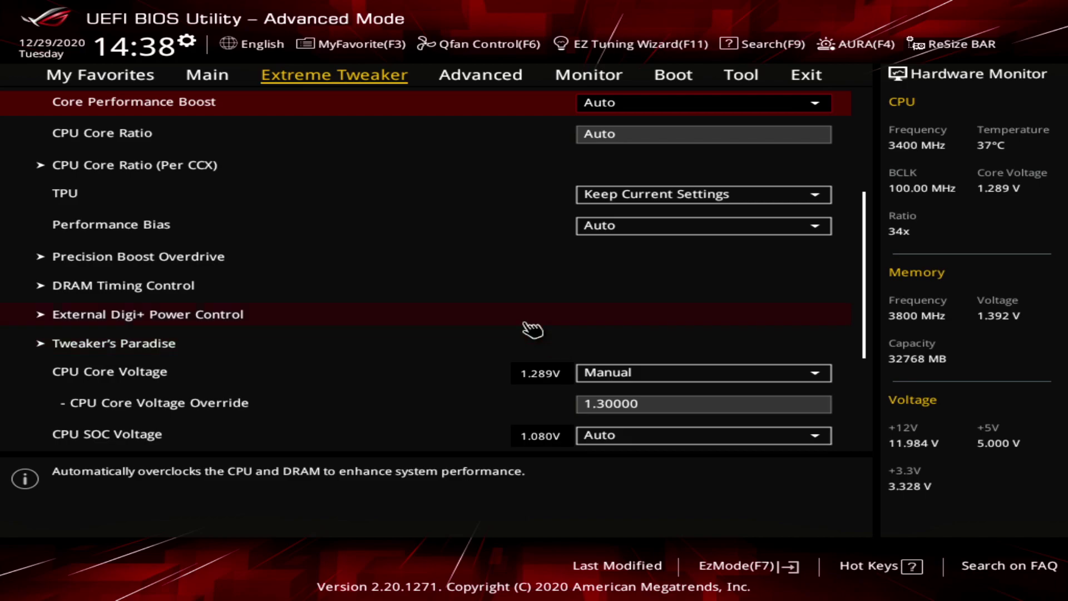
left_click(460, 258)
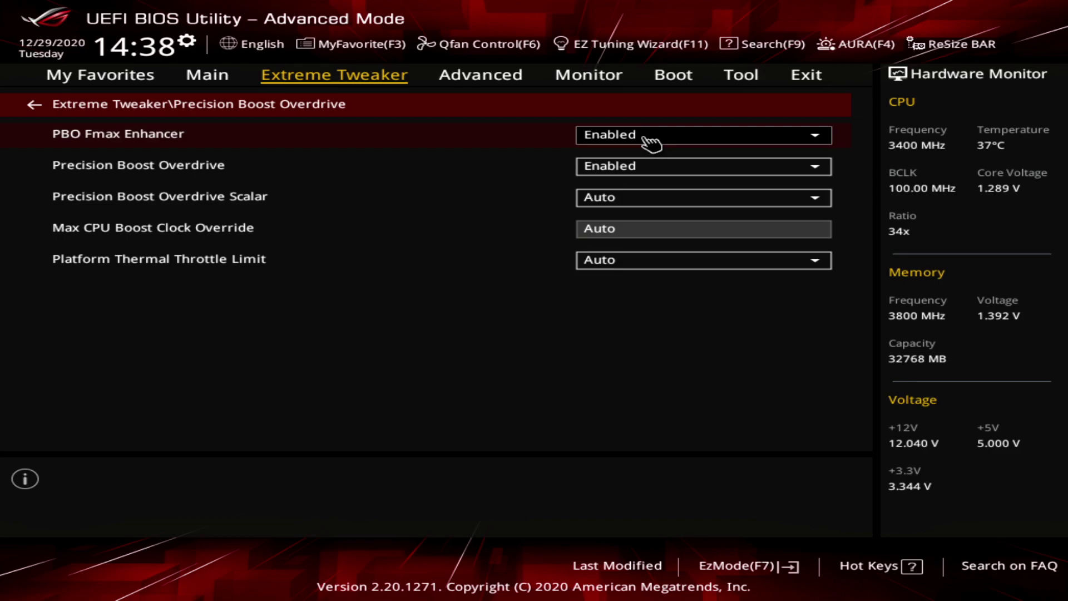
left_click(271, 107)
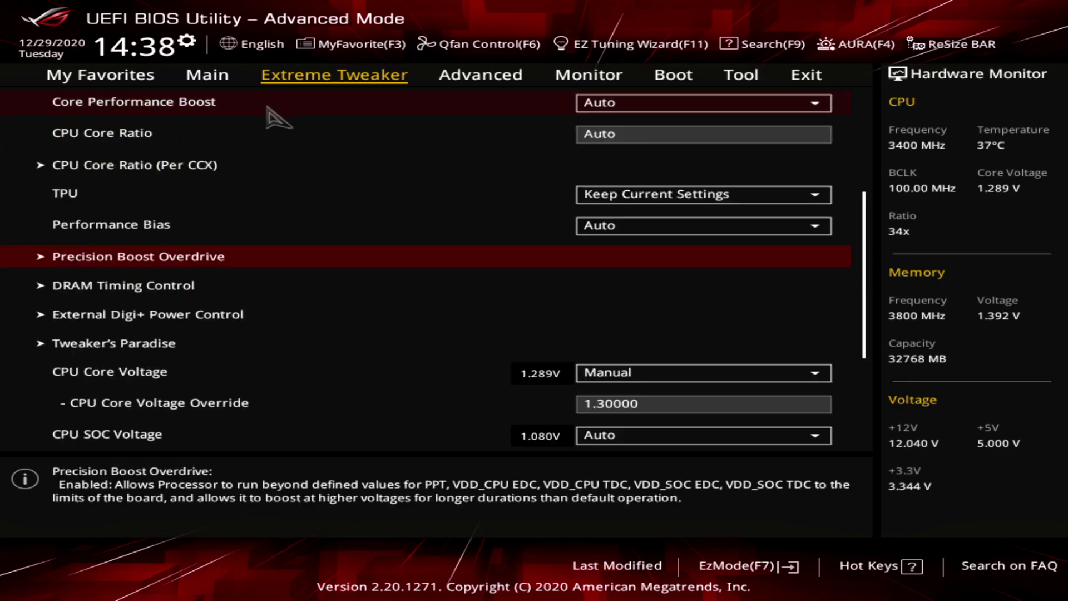
left_click(291, 256)
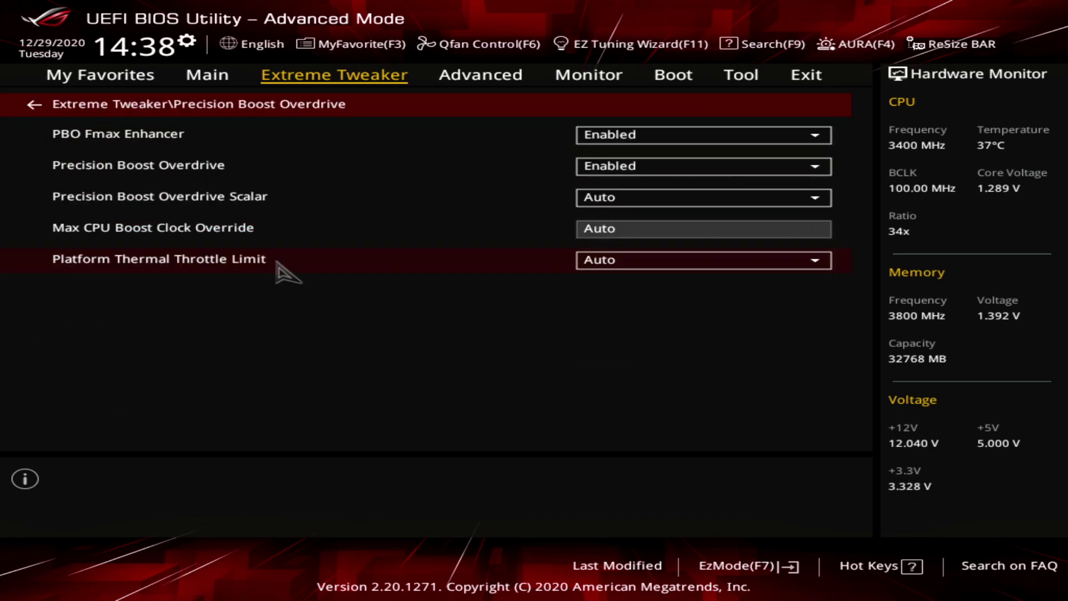
left_click(674, 174)
left_click(659, 240)
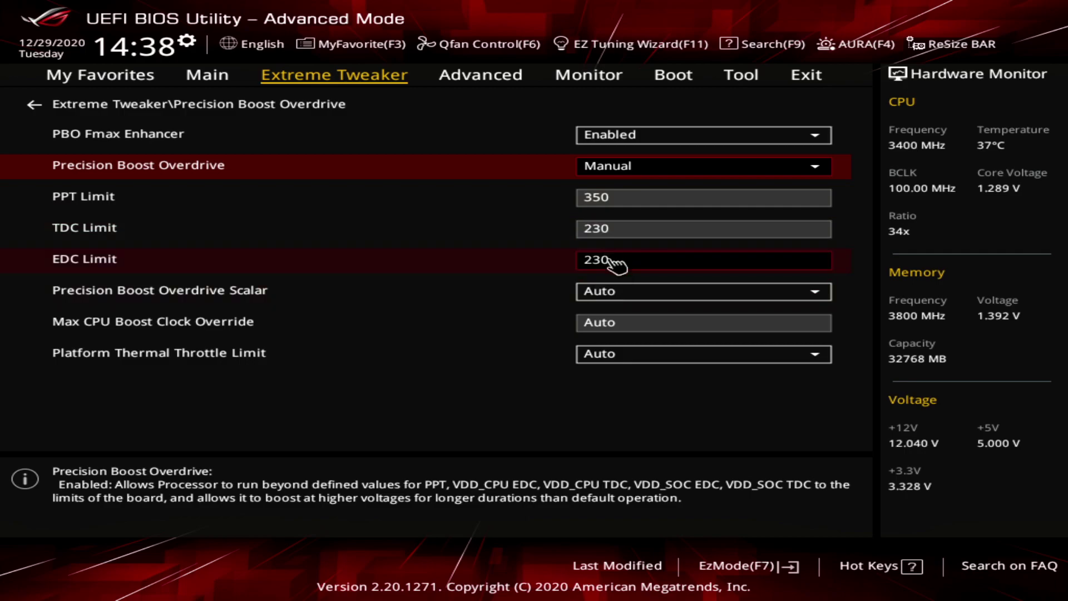
left_click(629, 293)
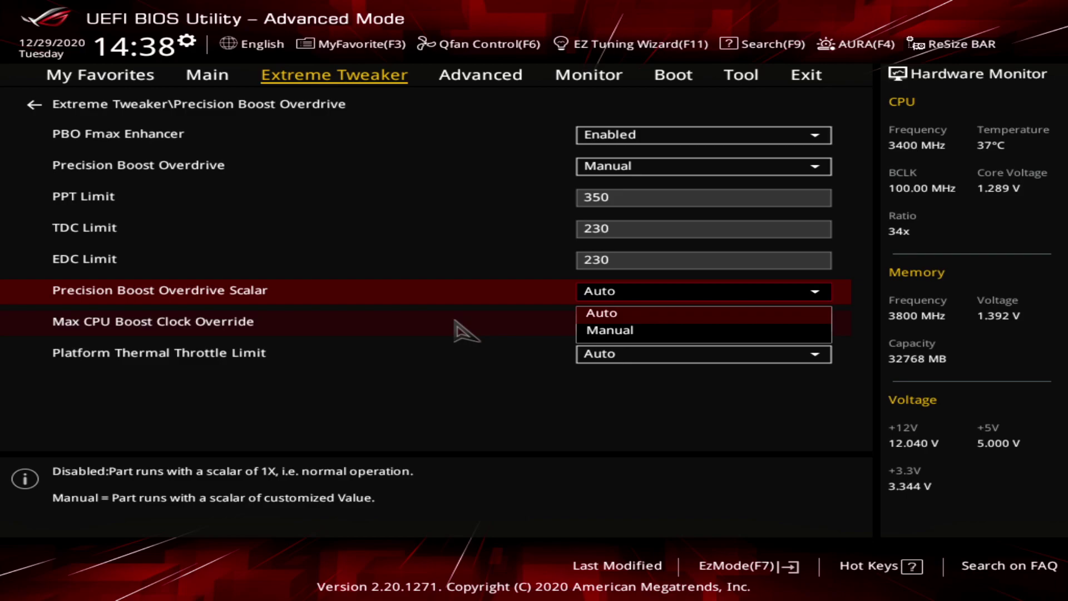
left_click(635, 167)
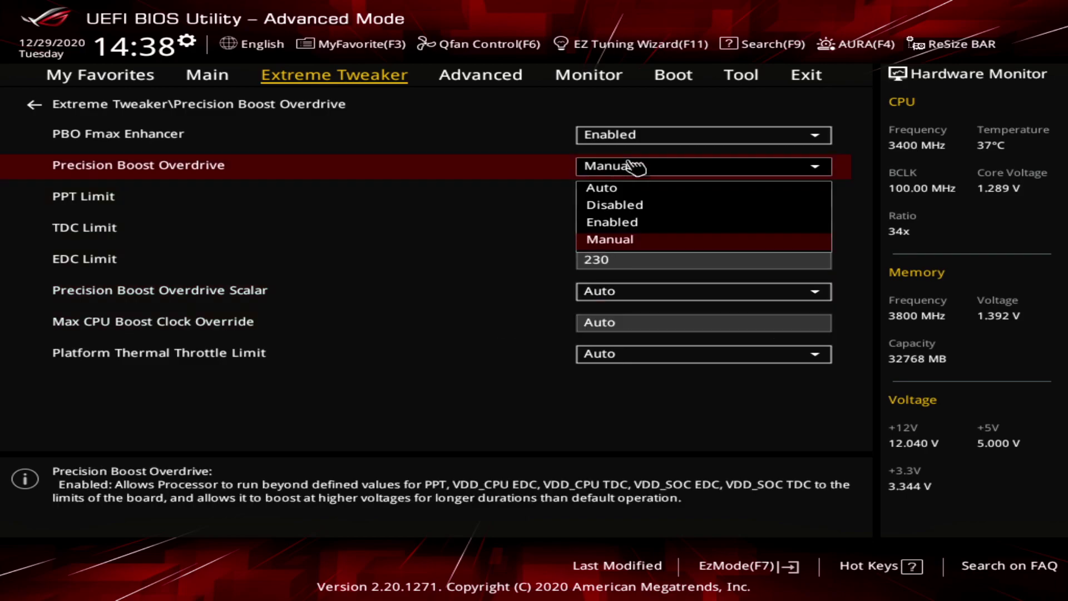
left_click(644, 222)
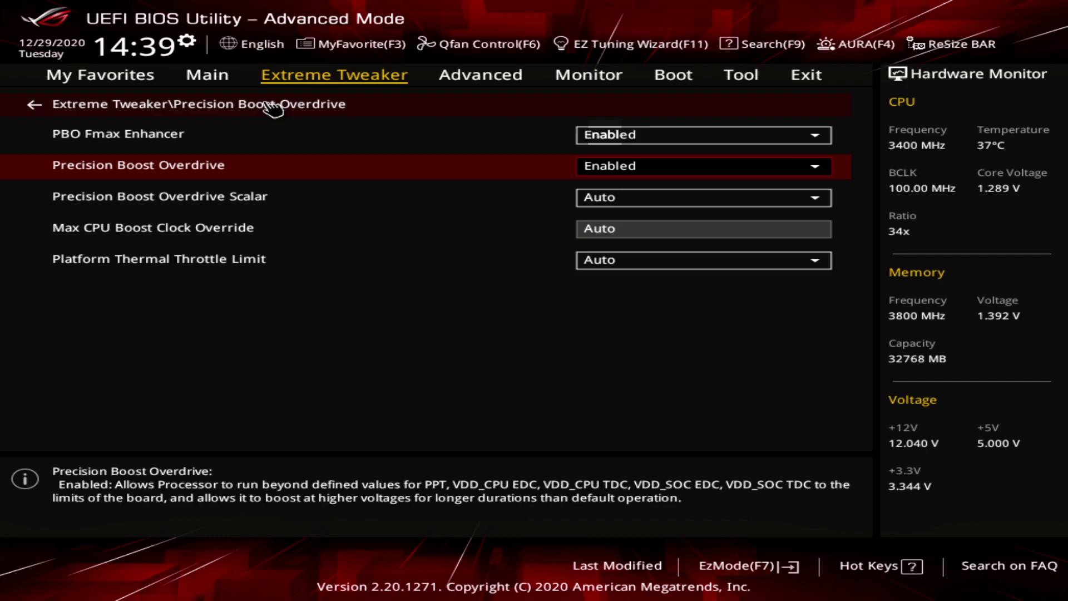
left_click(273, 109)
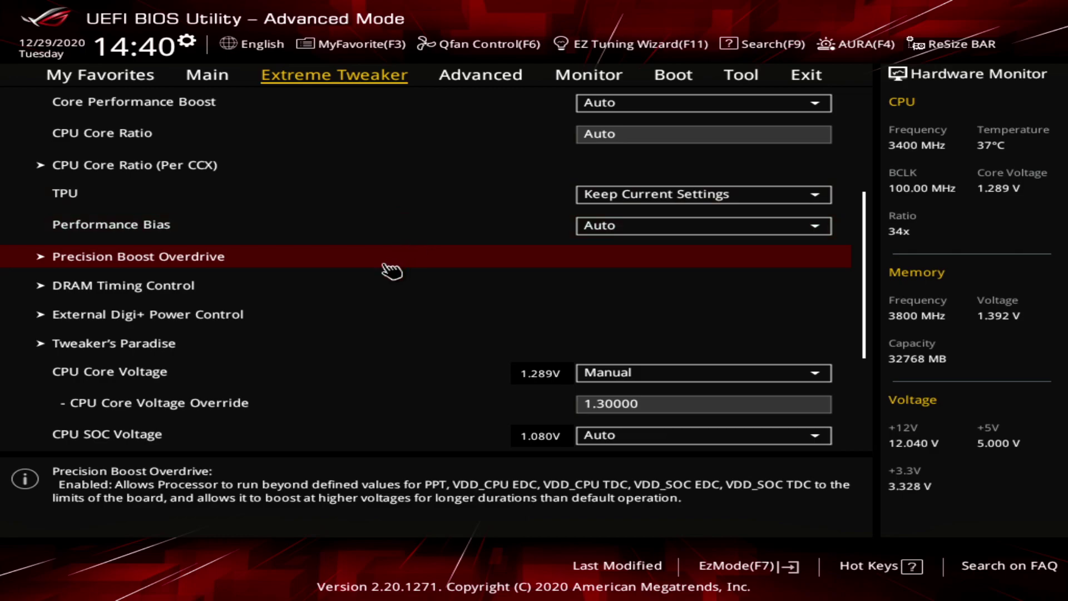
left_click(297, 169)
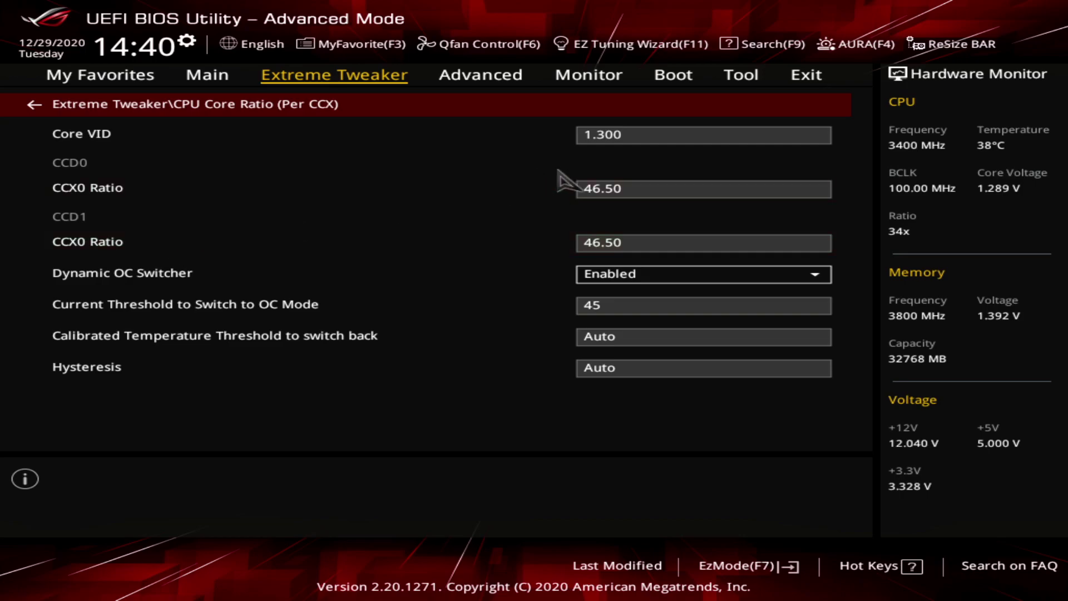
left_click(616, 142)
From Extreme Tweaker, bring up the F10 Save & reset confirmation showing no changed settings.
left_click(301, 111)
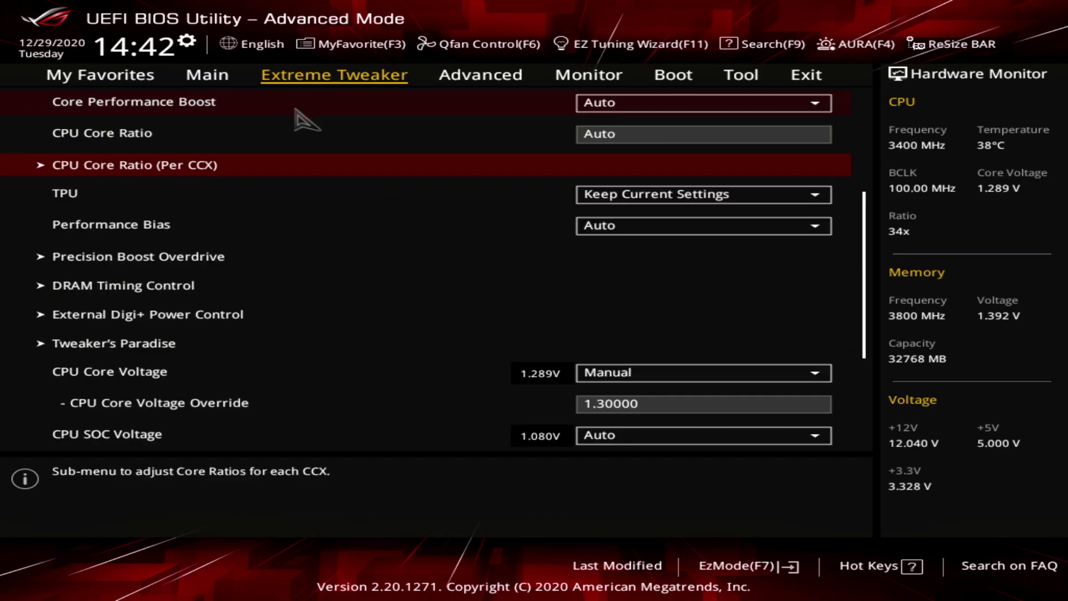
key("F10")
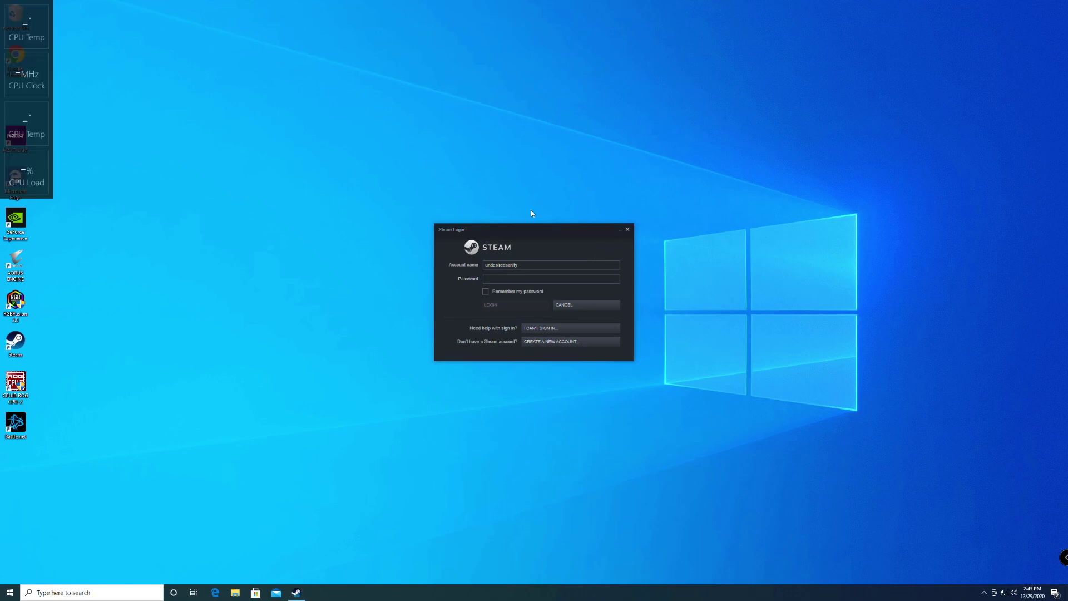
Drag the NZXT CAM CPU/GPU sensor overlay from the top-left to the top-right corner.
left_click_drag(53, 108, 1066, 108)
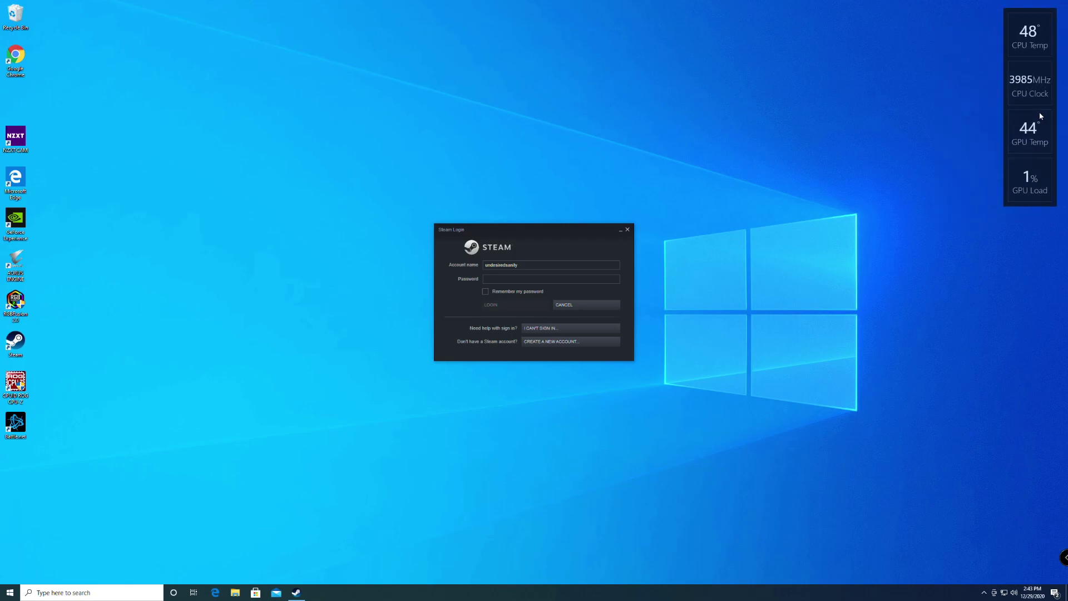
Minimize the Steam login and launch HWiNFO64 by searching 'hwinfo'.
left_click(622, 231)
left_click(67, 594)
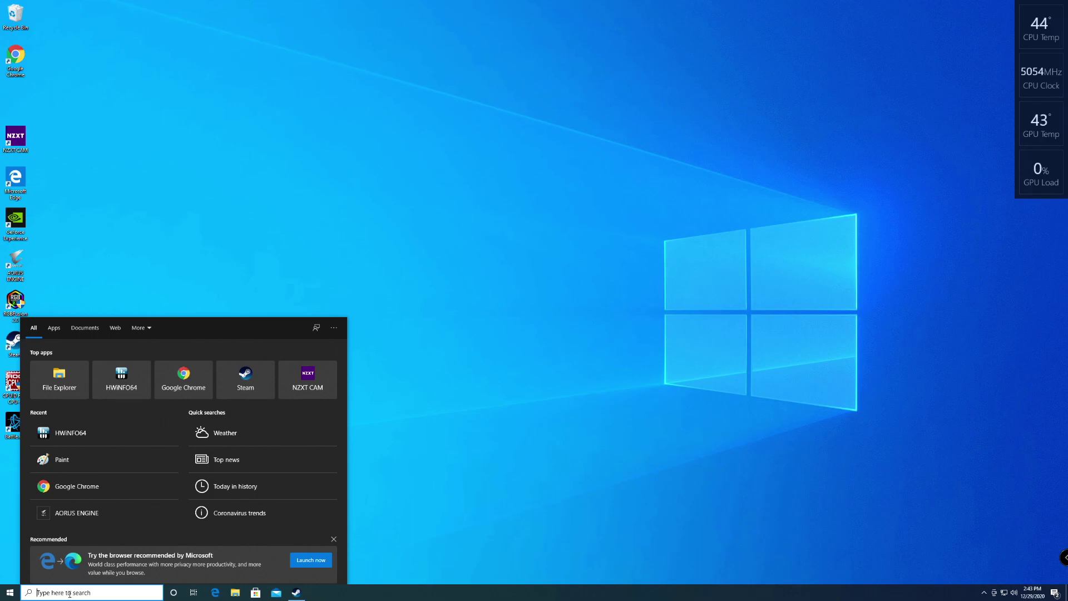
type("hwinfo")
key("Return")
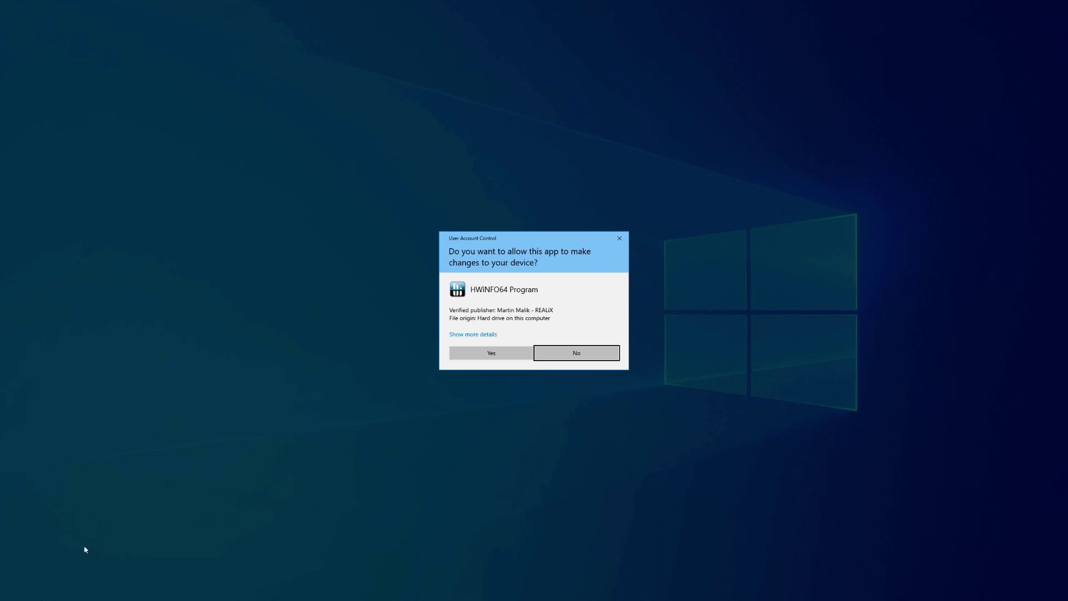
Grant HWiNFO64 admin rights and dismiss the sensor warning and update notice.
left_click(500, 353)
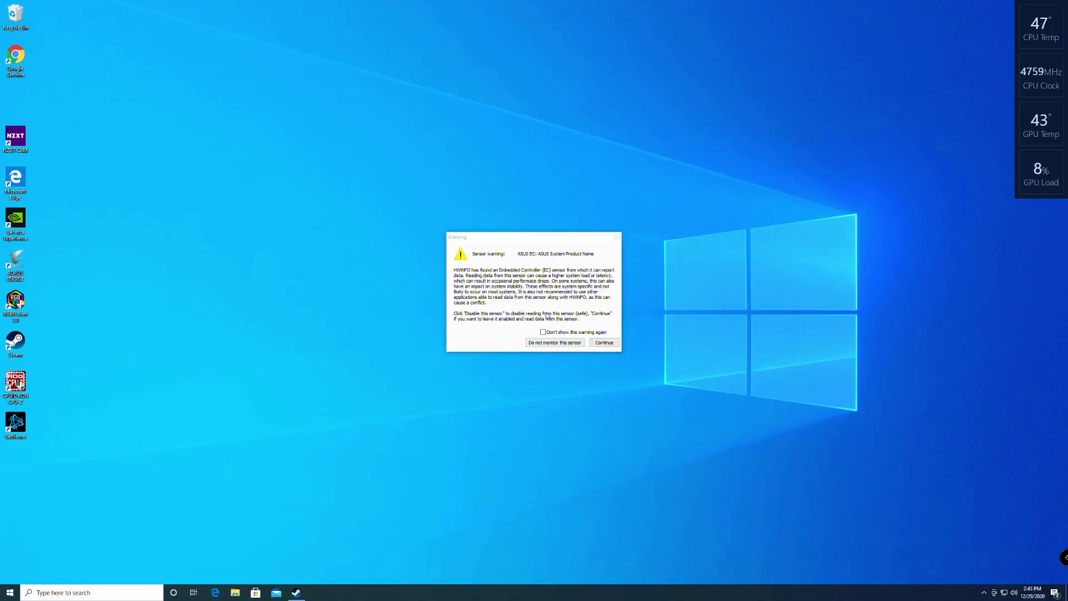
left_click(594, 341)
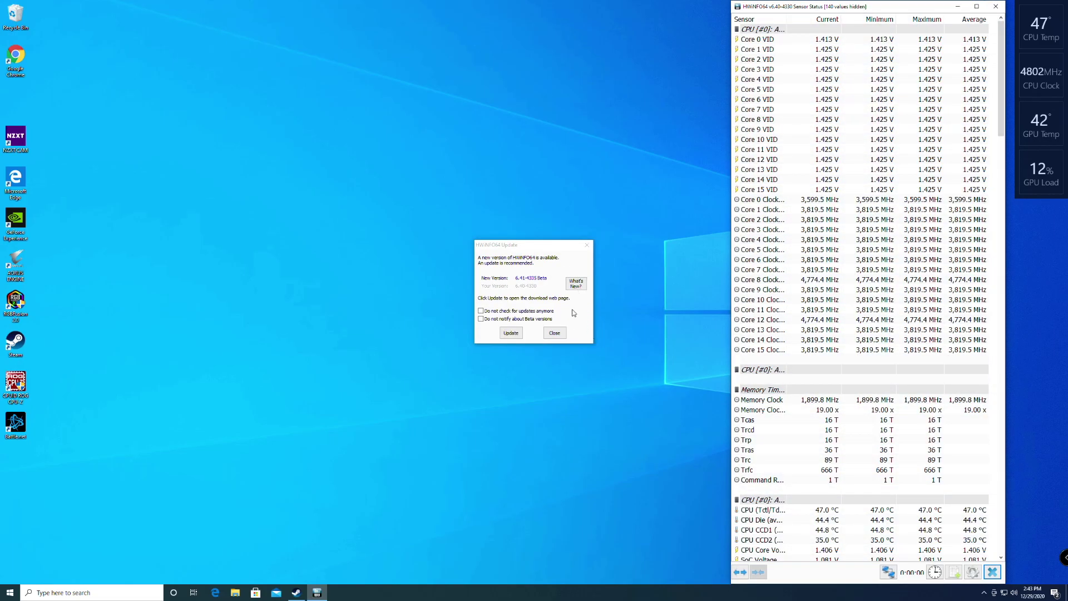
left_click(555, 333)
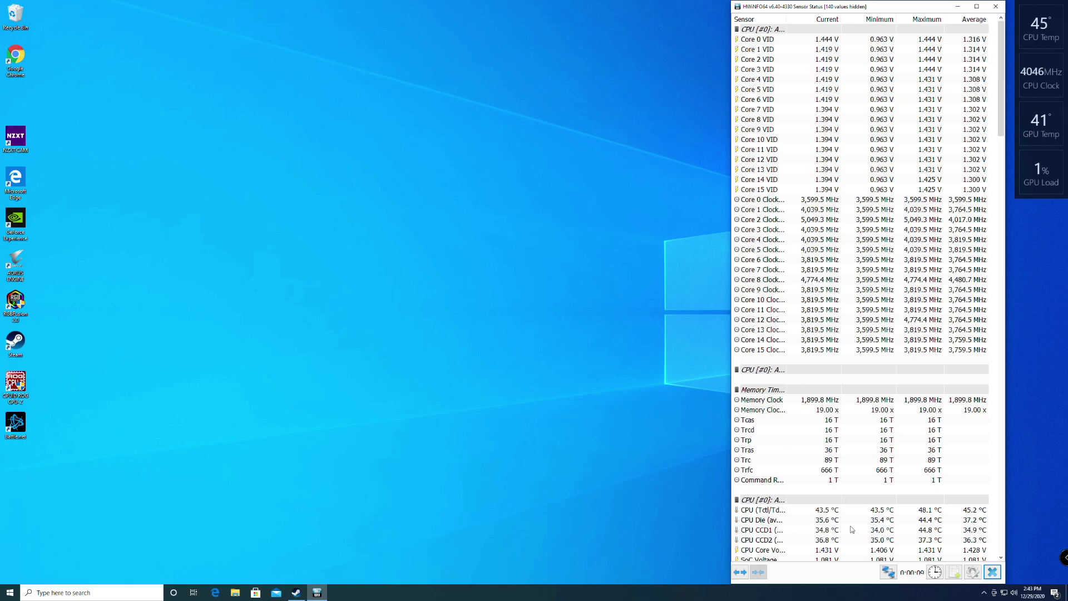
left_click(142, 593)
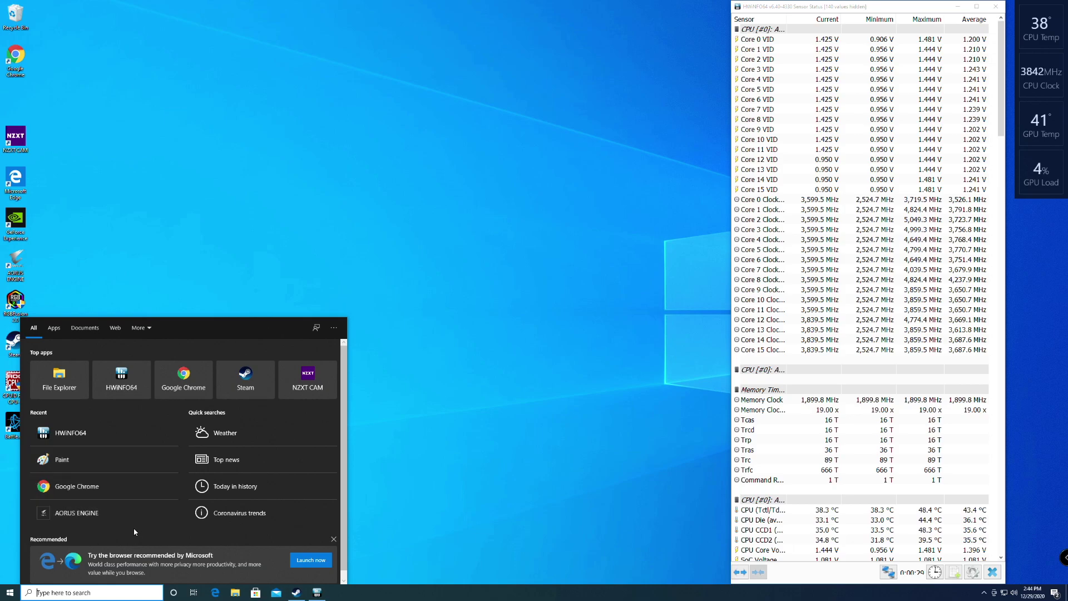
Launch Cinebench R23, restore it to a window, and place it left of HWiNFO64.
type("Cineb")
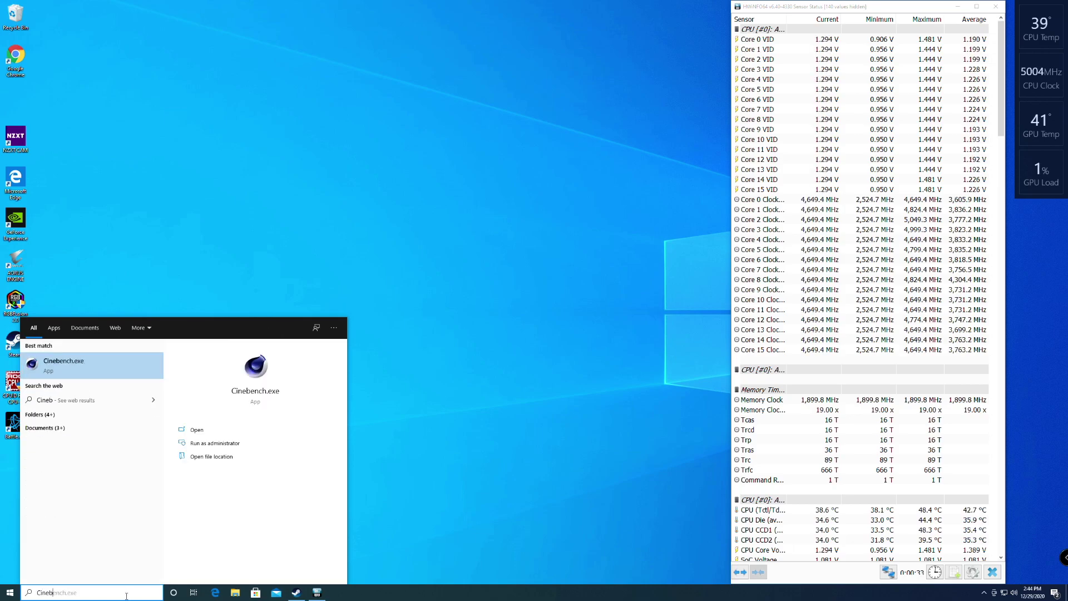
key("Return")
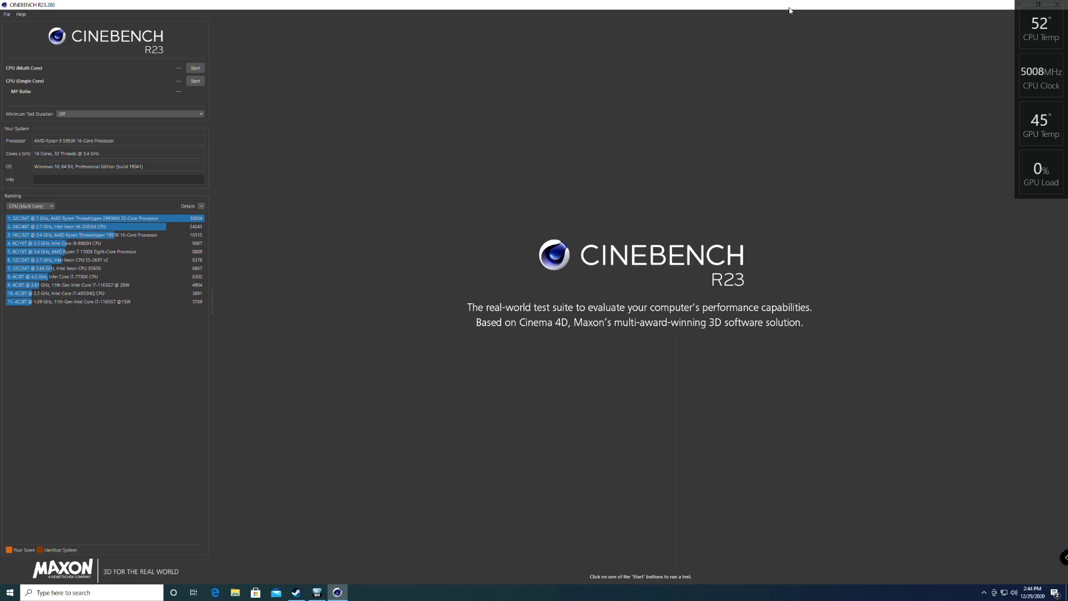
double_click(805, 8)
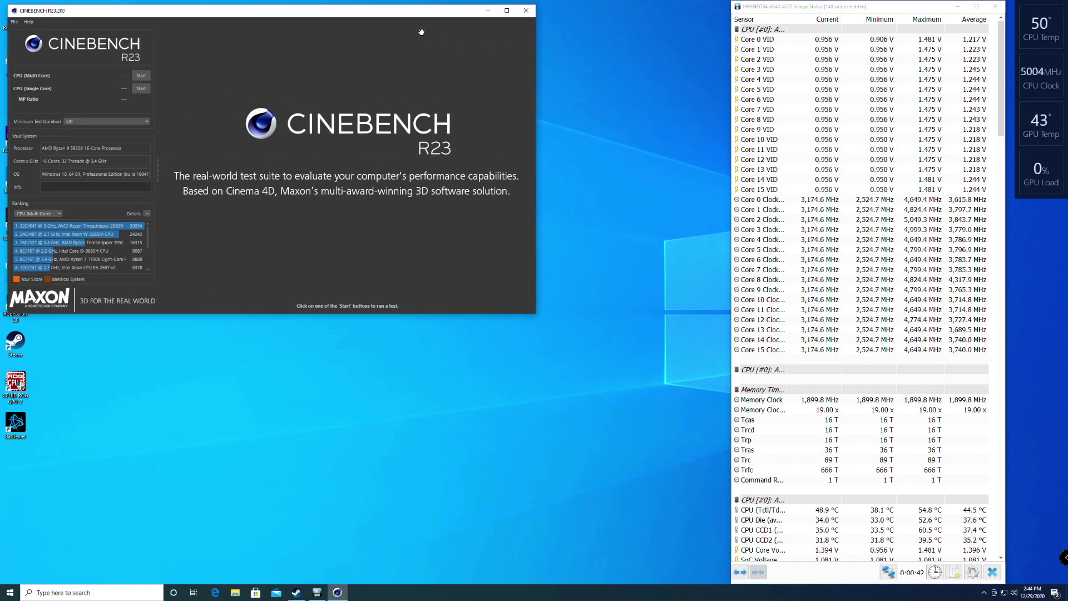
left_click_drag(422, 15, 589, 60)
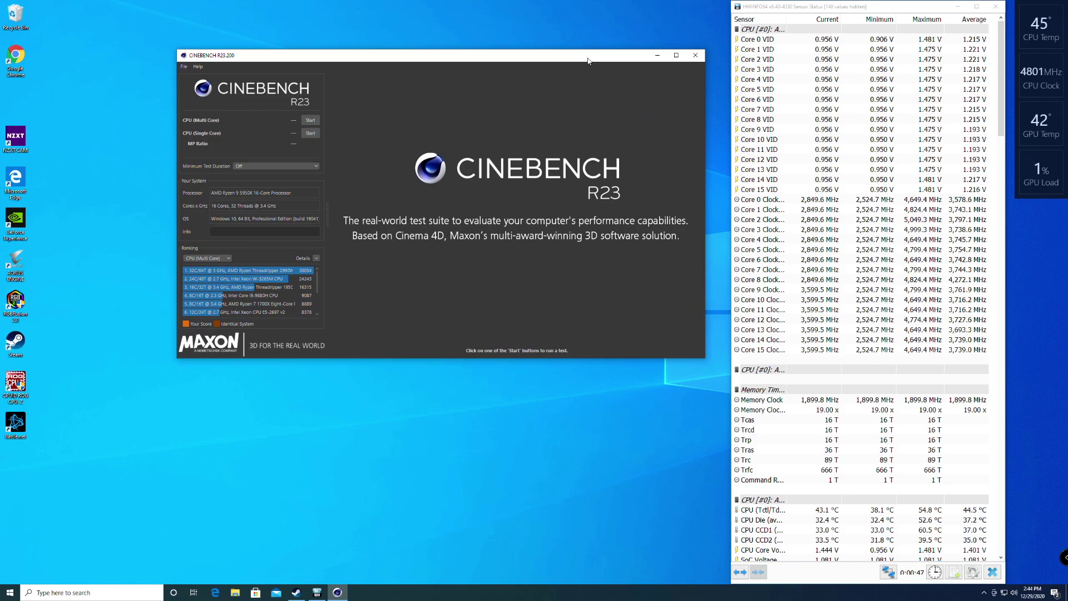
left_click_drag(589, 60, 589, 61)
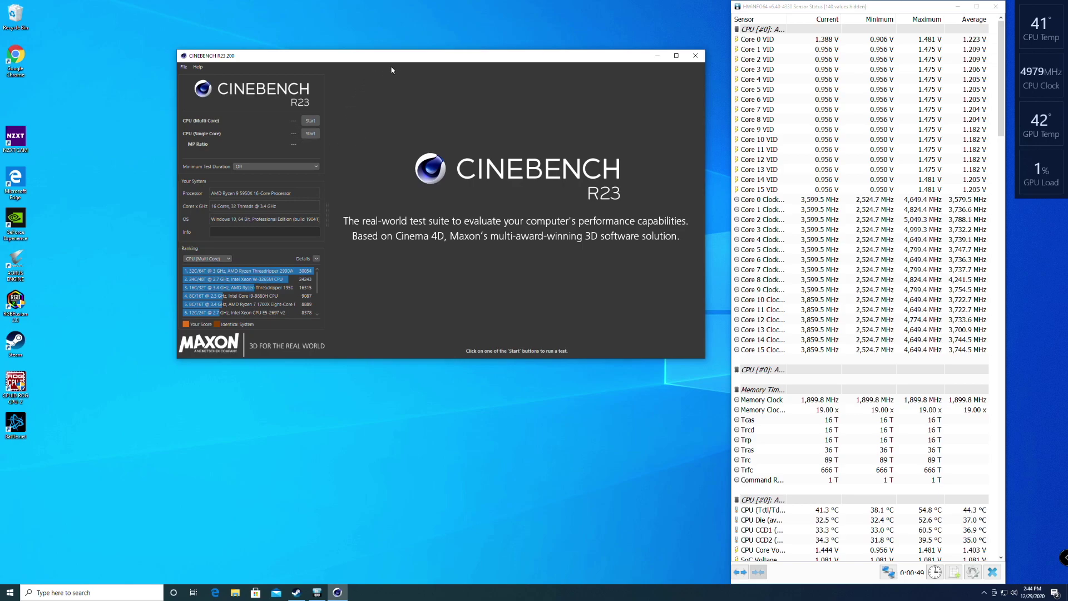
left_click_drag(395, 67, 255, 77)
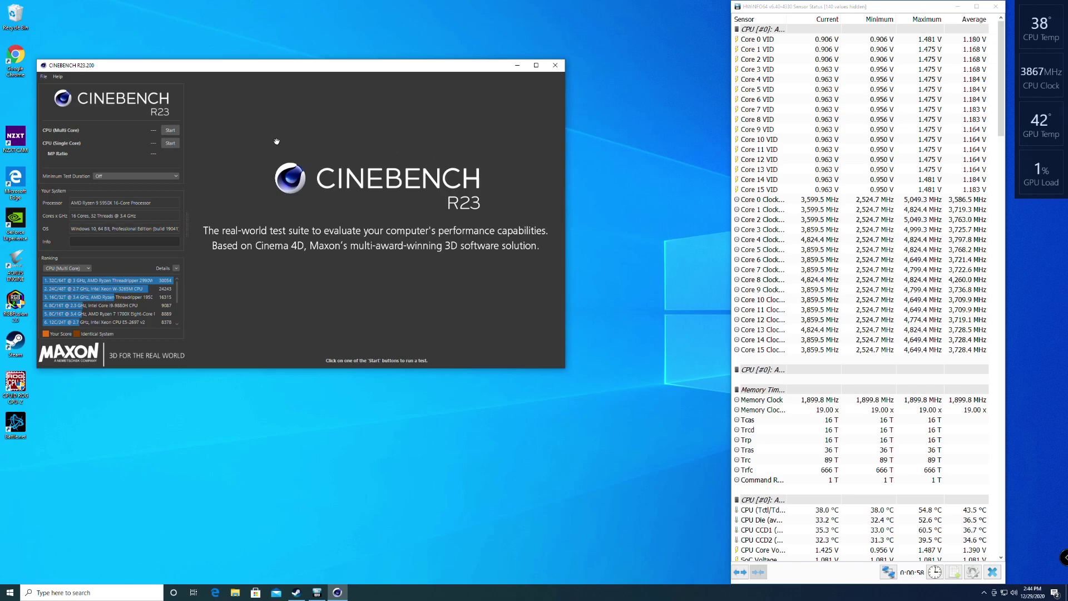
Run the Cinebench R23 CPU (Multi Core) test until the Ryzen 9 5950X ranks first.
left_click(175, 134)
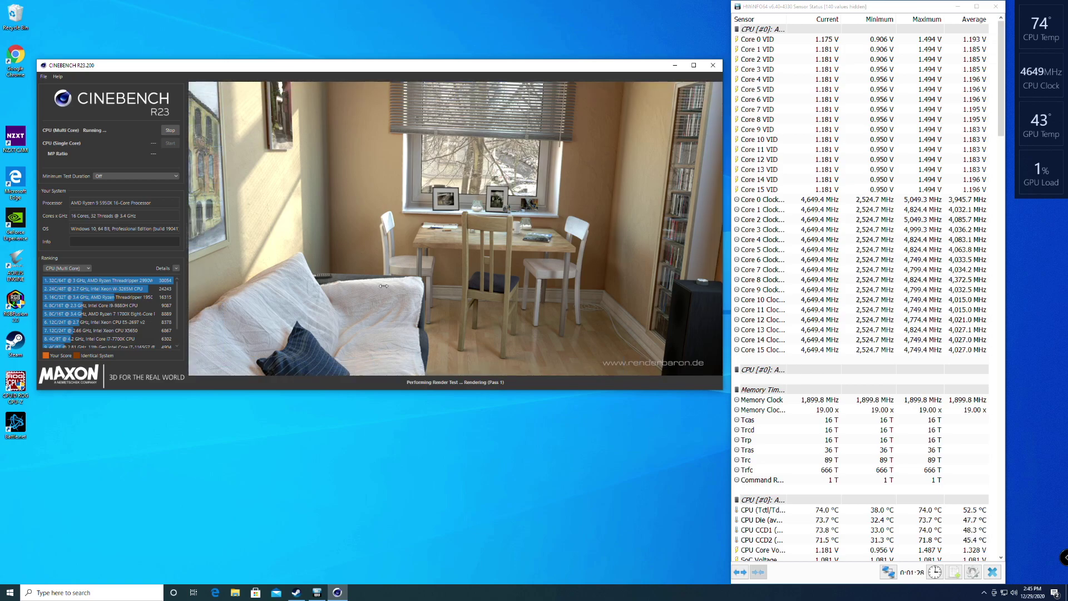
mouse_move(164, 285)
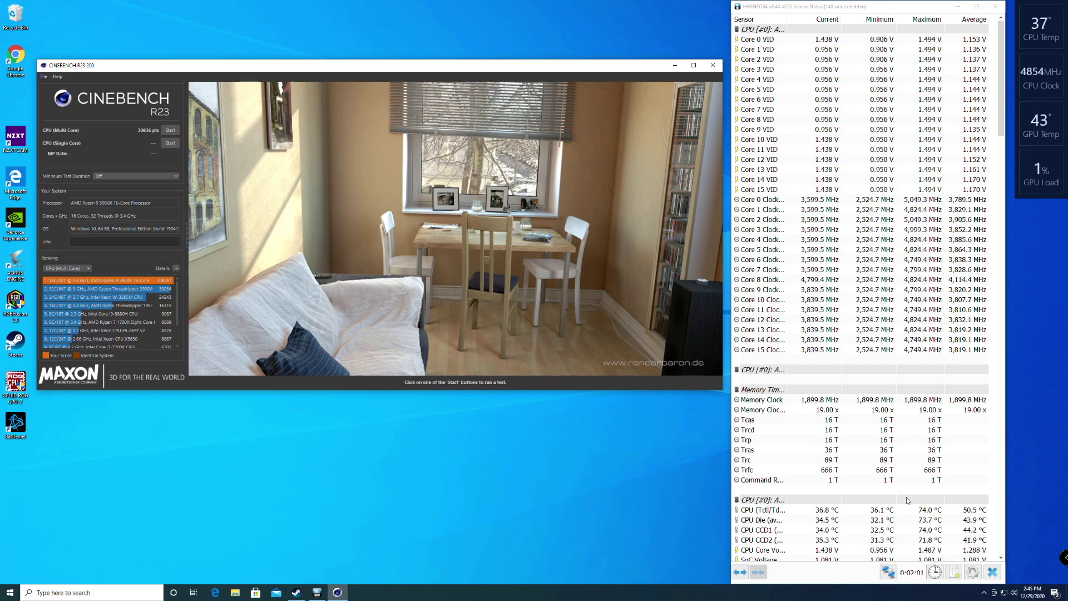
Reset HWiNFO64's min/max/average readings and start the CPU (Single Core) test.
left_click(935, 571)
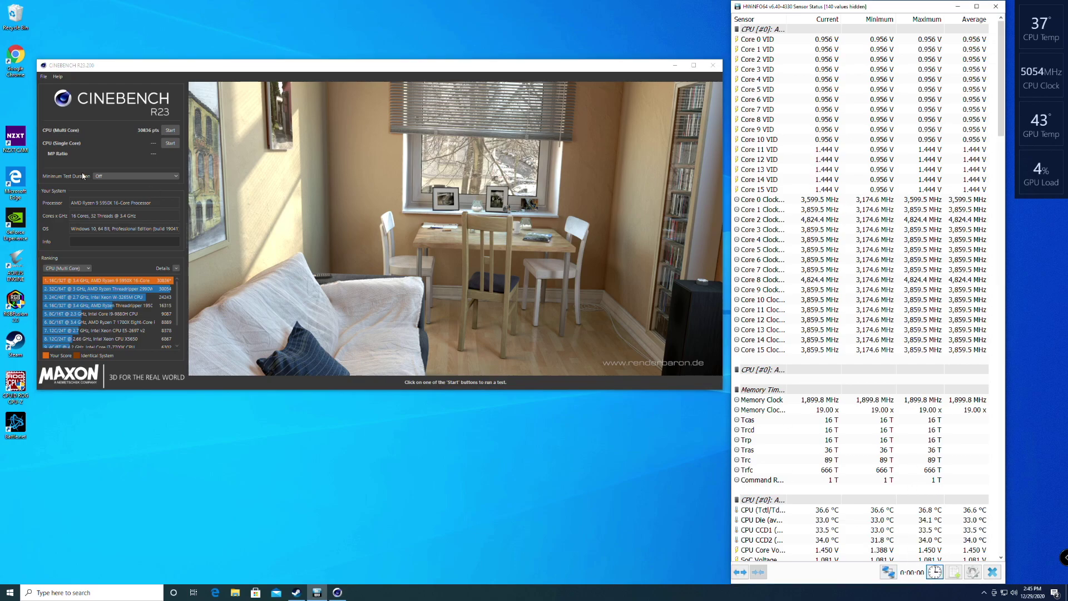
left_click(170, 143)
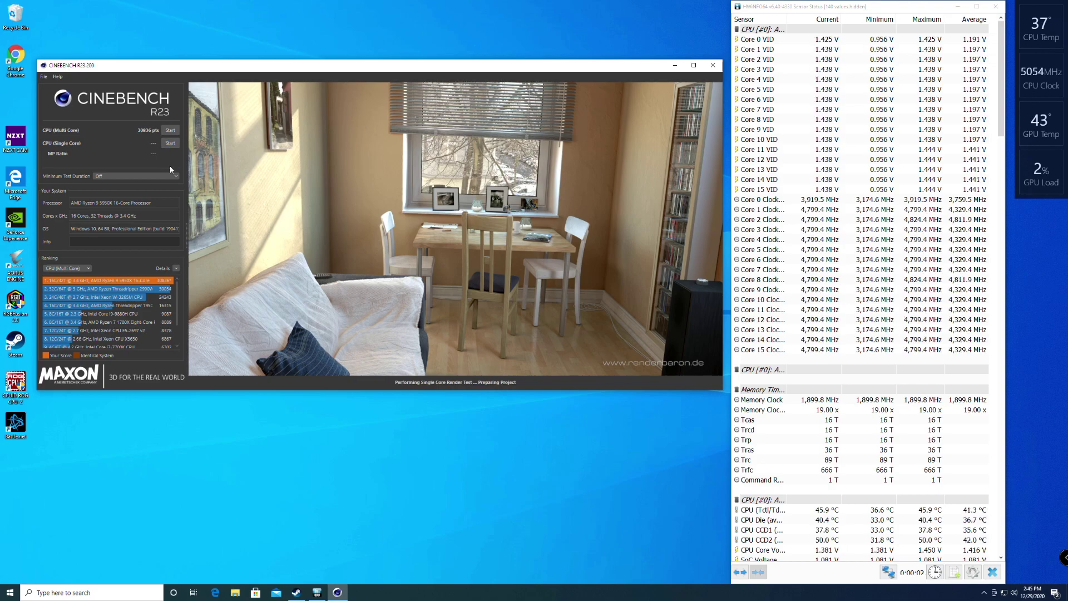